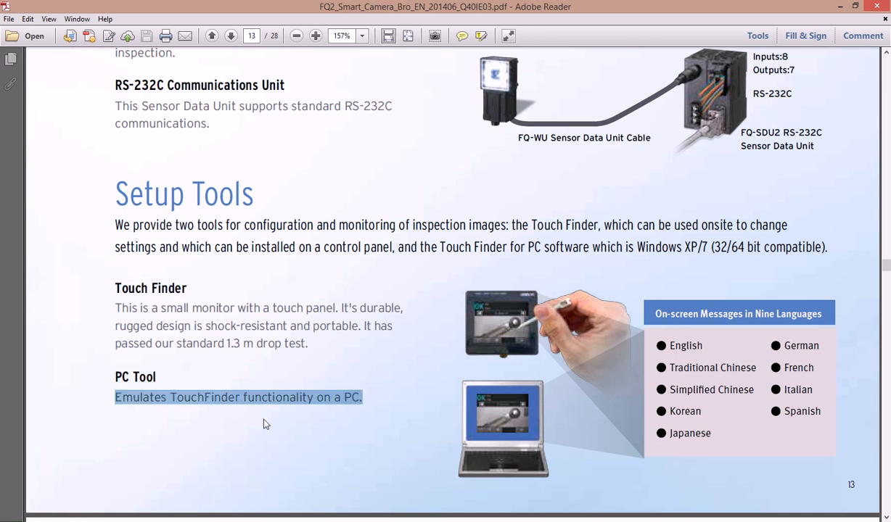
# Switch to TouchFinder for PC and enter the sensor settings, allowing the sensor to change to Adjust mode
pyautogui.hotkey('alt', 'Tab')
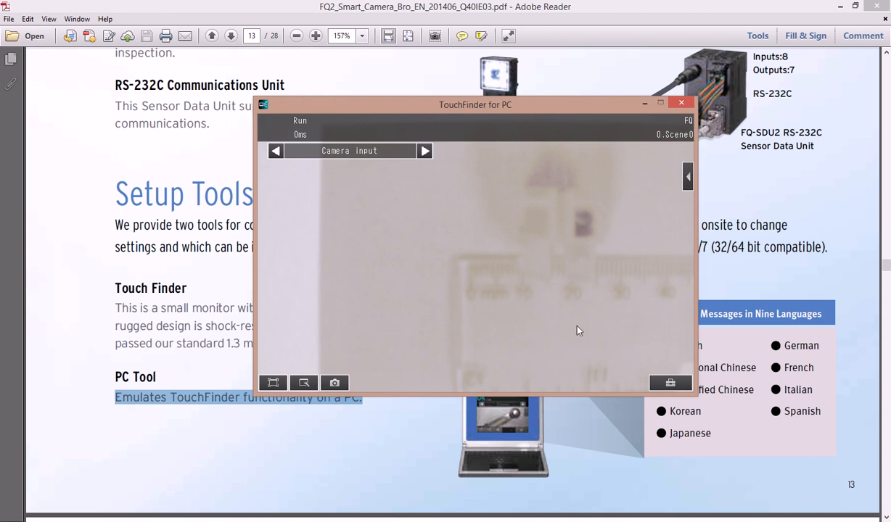
pyautogui.click(653, 381)
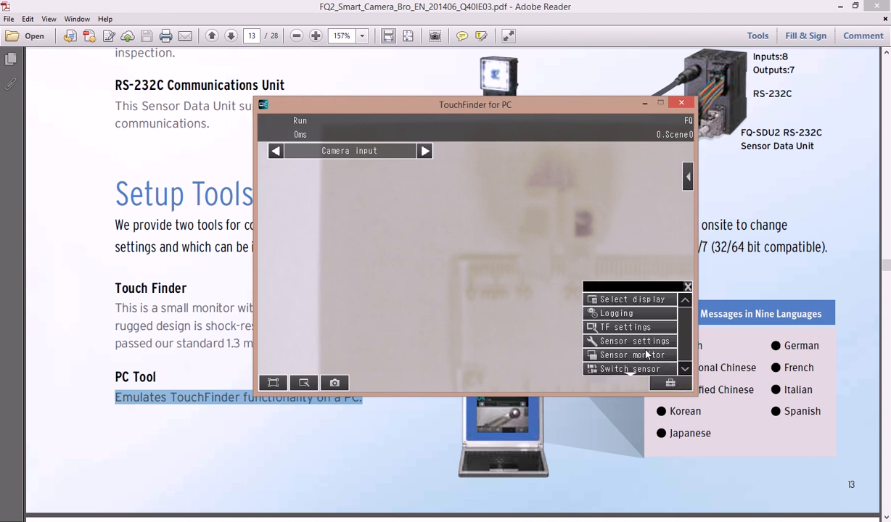
pyautogui.click(633, 341)
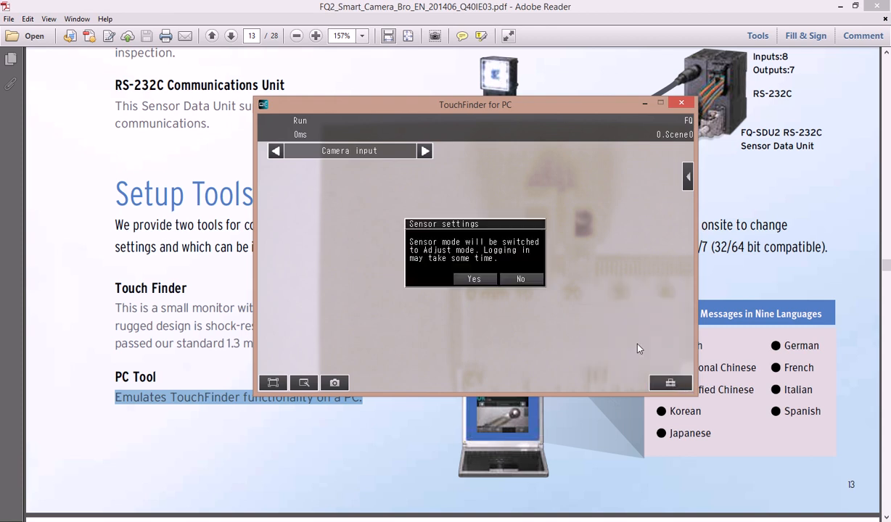
pyautogui.click(471, 279)
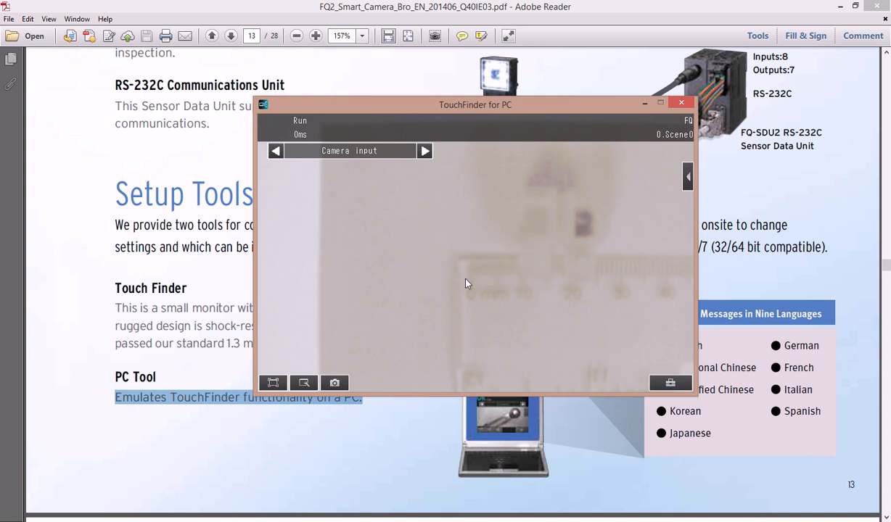
# Initialize the sensor from its sensor settings and confirm the initialization
pyautogui.click(669, 382)
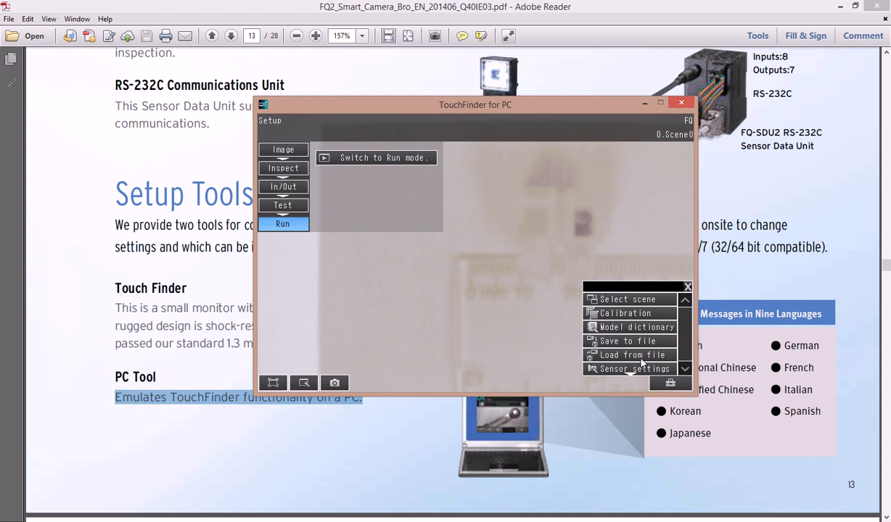
pyautogui.click(686, 371)
pyautogui.click(630, 355)
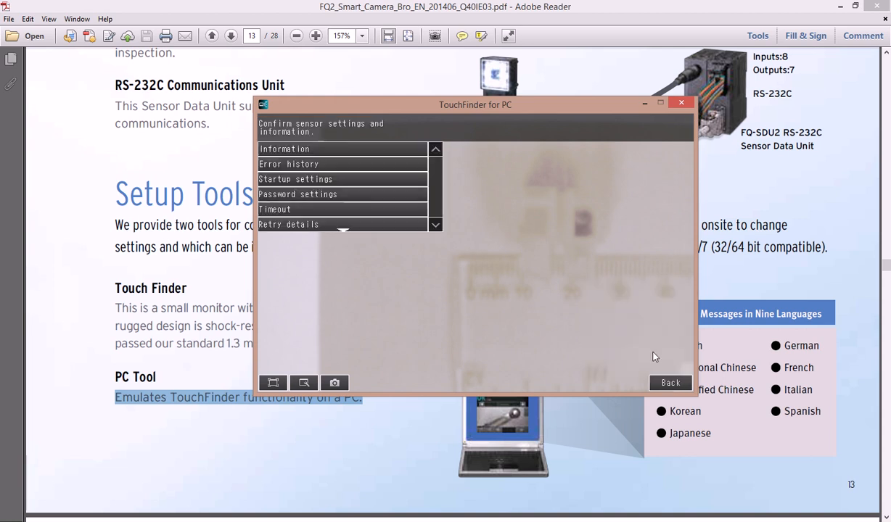
pyautogui.click(435, 225)
pyautogui.click(435, 225)
pyautogui.click(435, 225)
pyautogui.click(288, 210)
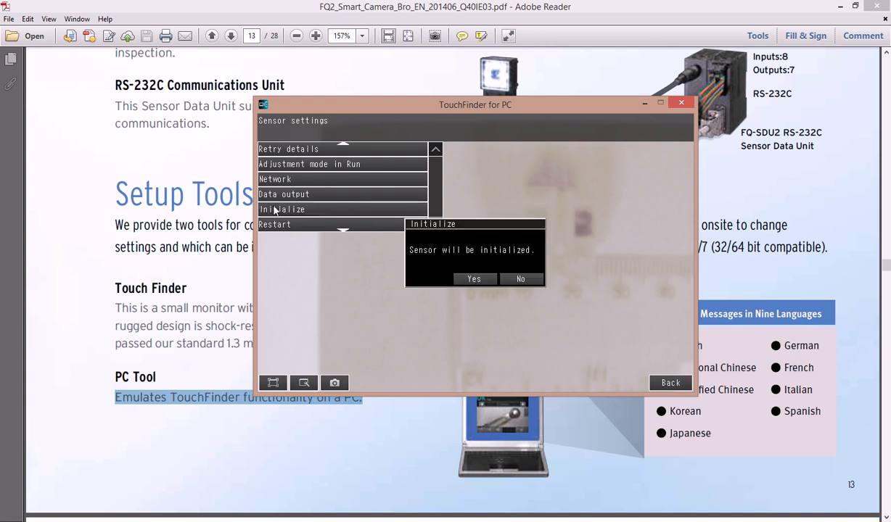
pyautogui.click(467, 280)
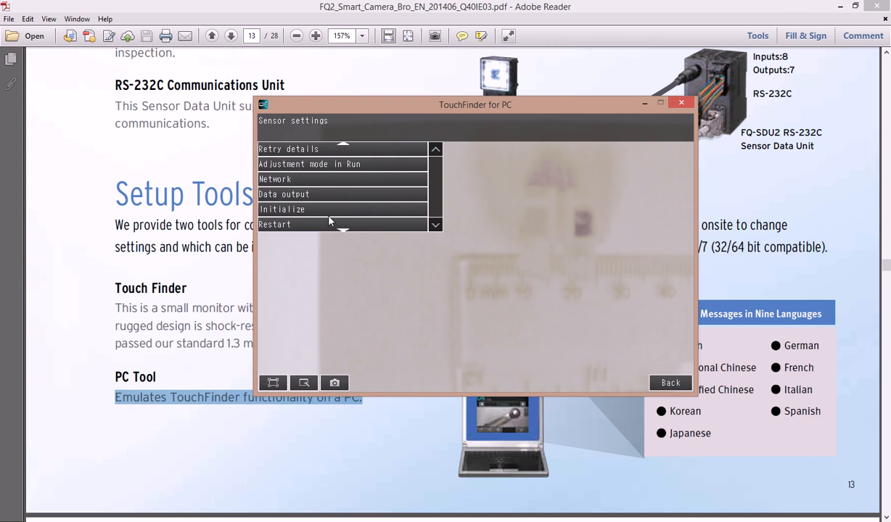
# Restart the sensor and reconnect TouchFinder to it
pyautogui.click(274, 221)
pyautogui.click(473, 279)
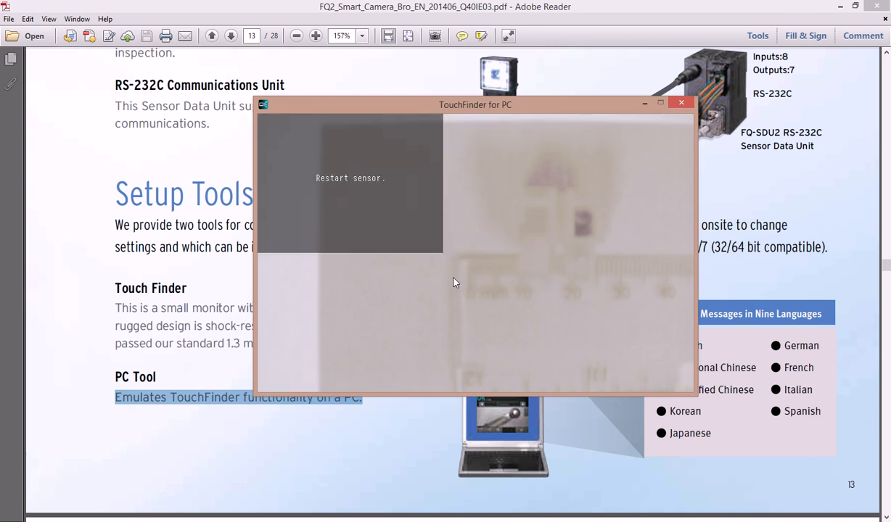
pyautogui.click(516, 280)
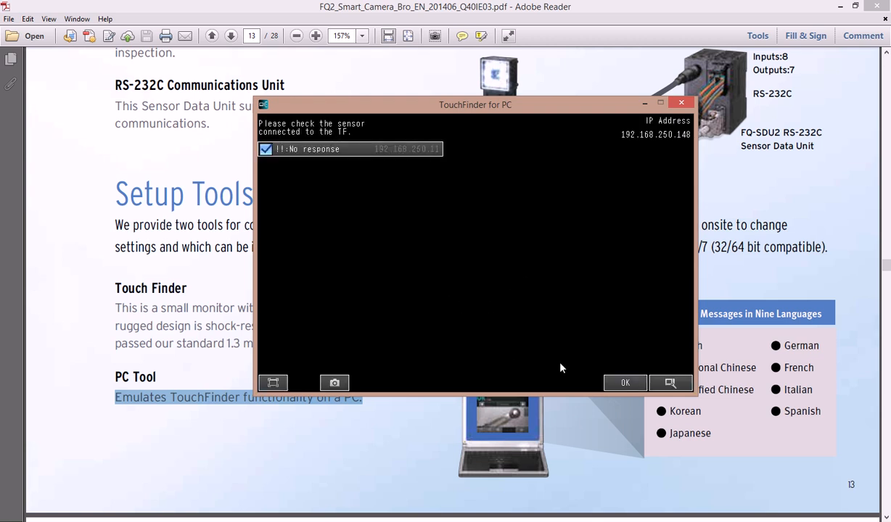
pyautogui.click(623, 382)
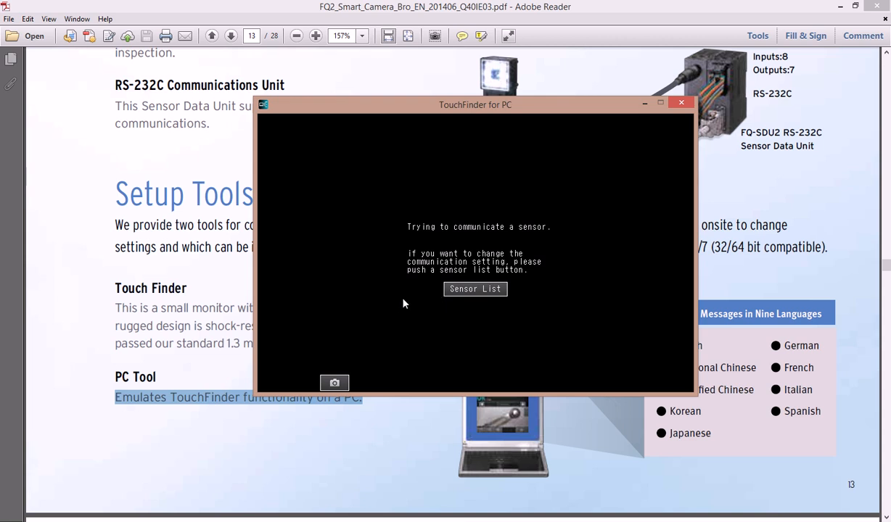
pyautogui.click(475, 289)
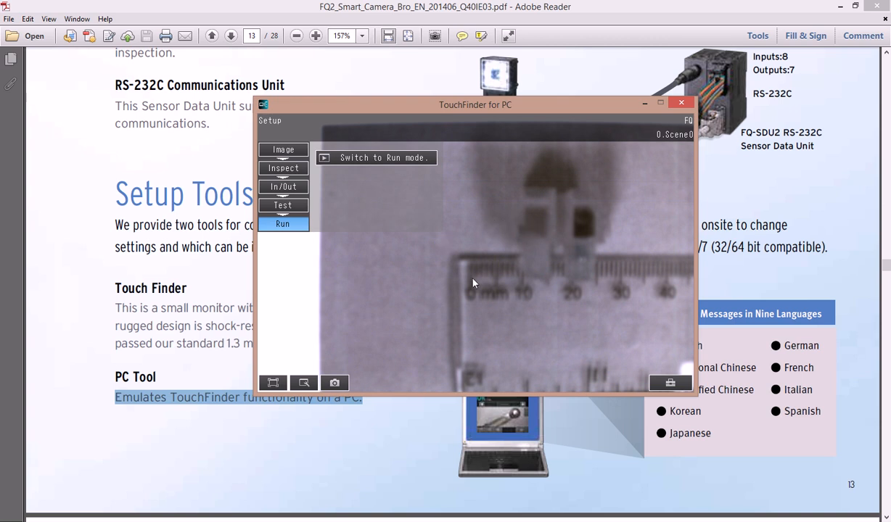
# Set the camera's shutter speed to 1/600 sec in the image camera setup
pyautogui.click(279, 148)
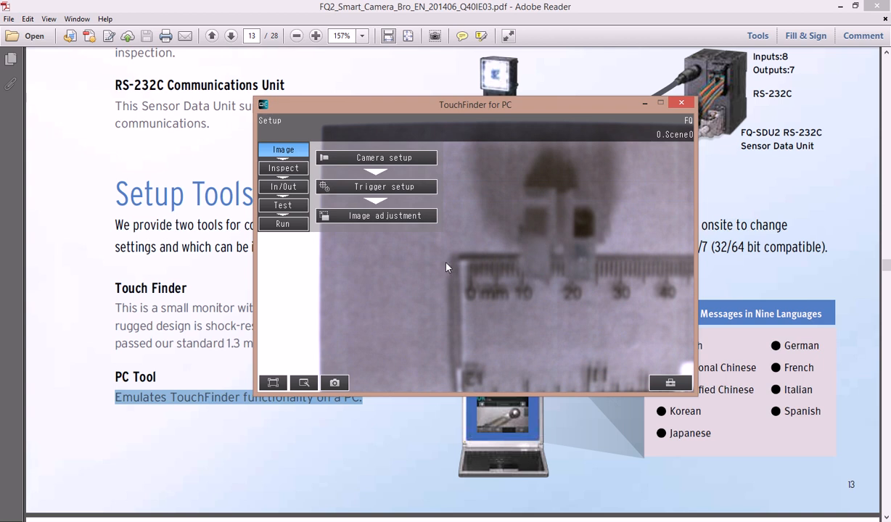
pyautogui.click(353, 158)
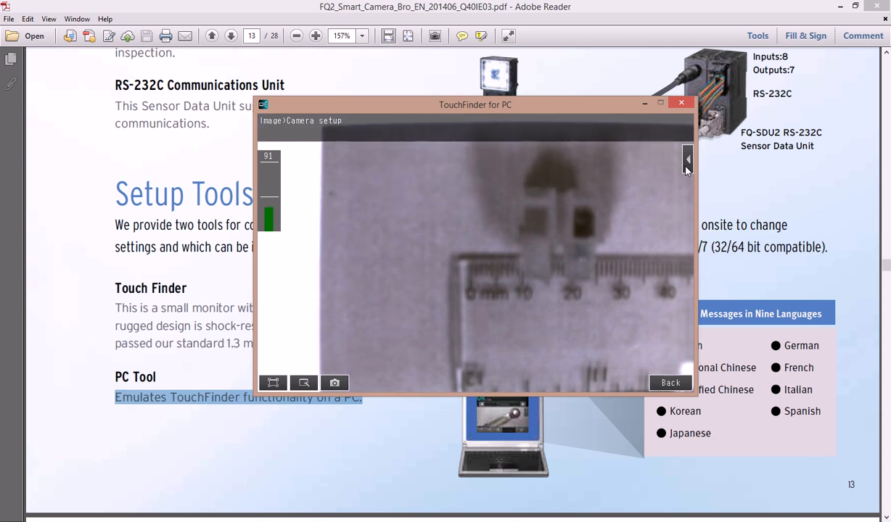
pyautogui.click(687, 163)
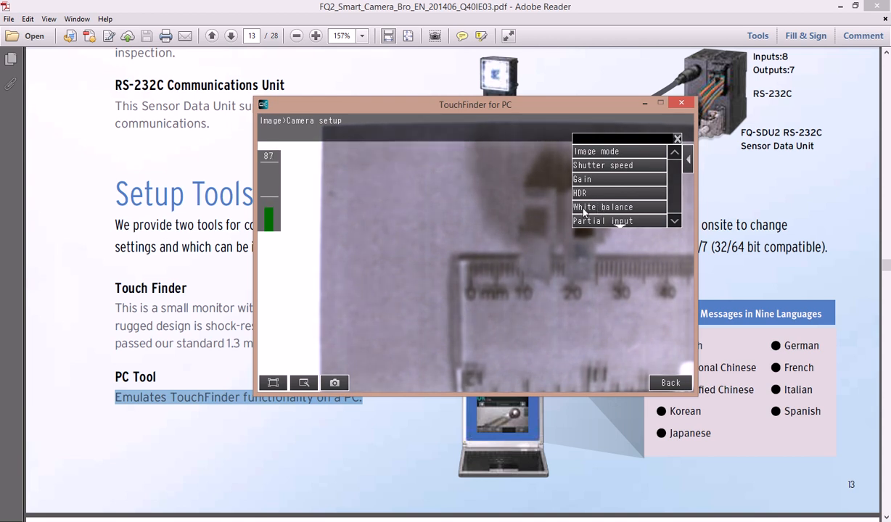
pyautogui.click(591, 167)
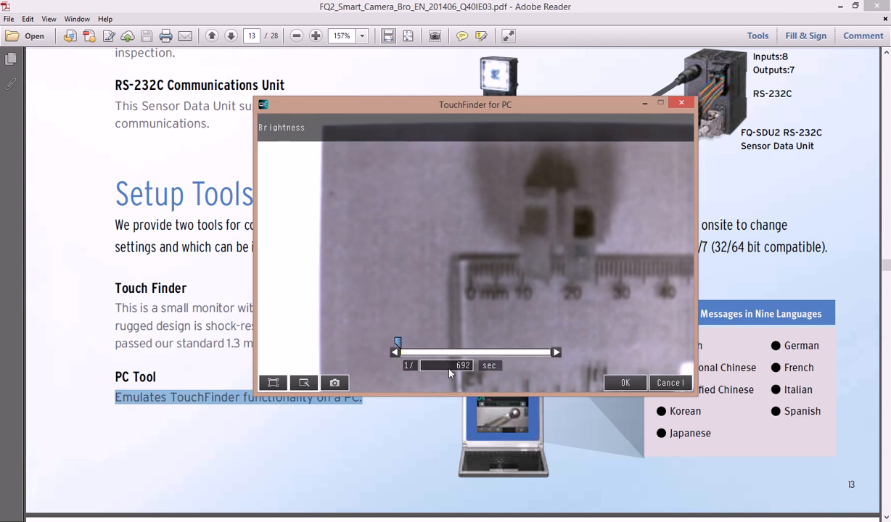
pyautogui.click(450, 367)
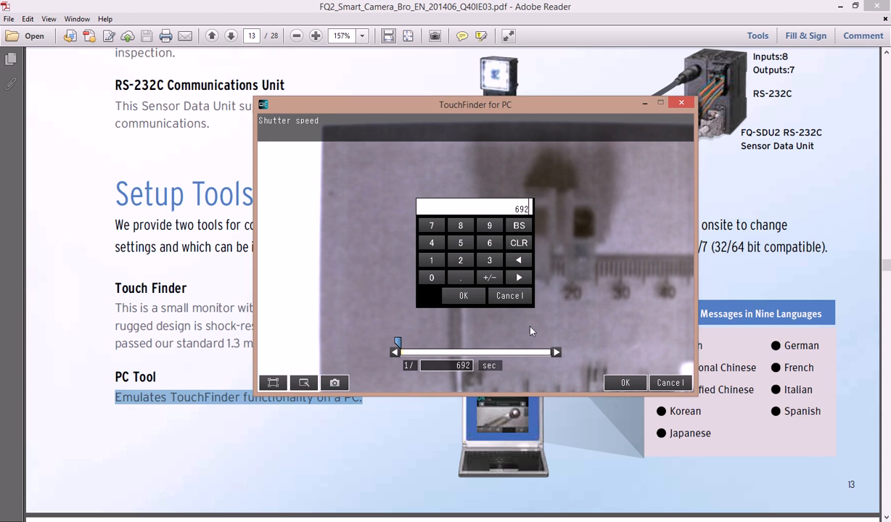
pyautogui.click(518, 243)
pyautogui.click(480, 242)
pyautogui.click(431, 278)
pyautogui.click(431, 278)
pyautogui.click(462, 296)
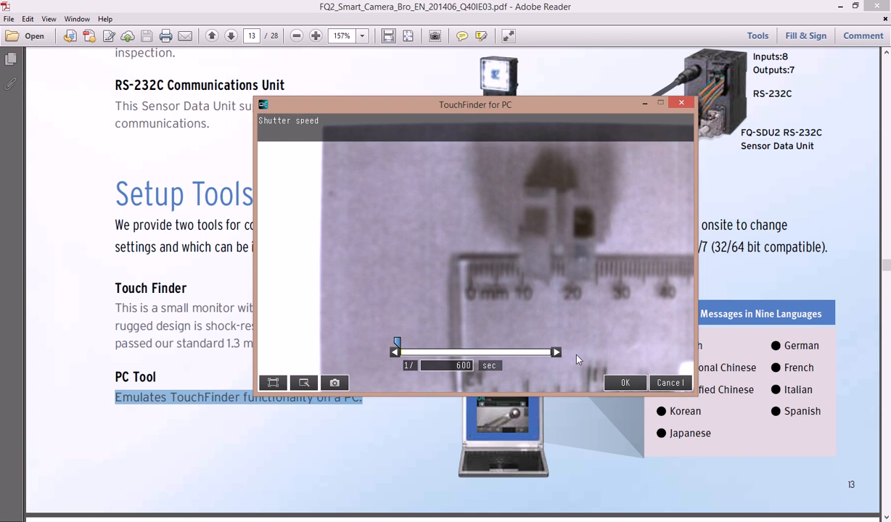
pyautogui.click(631, 384)
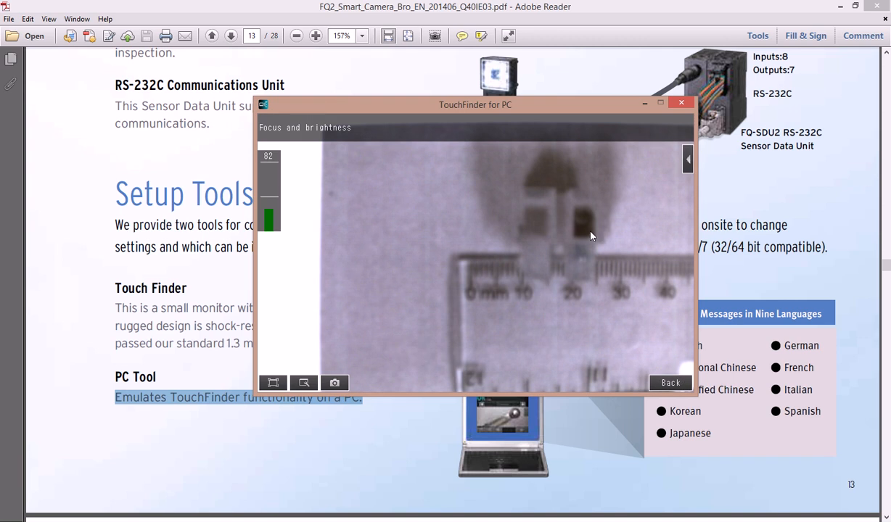
# Set the camera's HDR mode to HDR:4 and return to the image setup overview
pyautogui.click(689, 164)
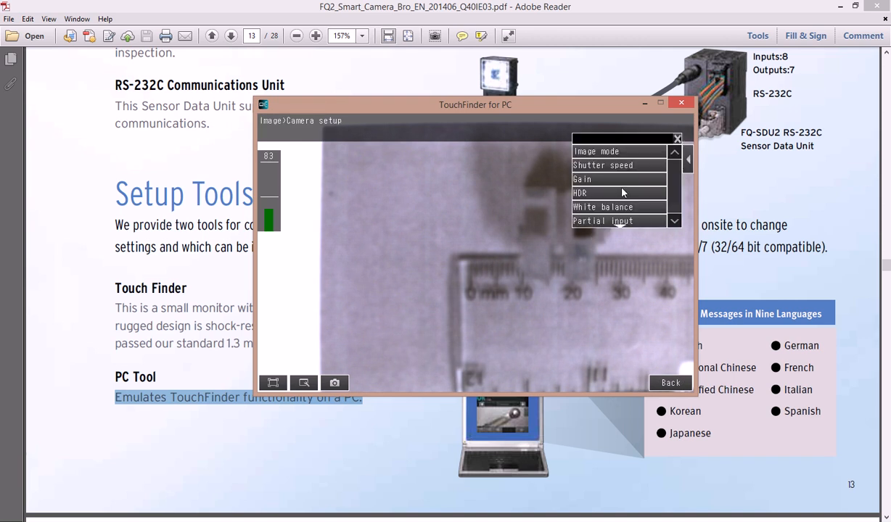
pyautogui.click(581, 194)
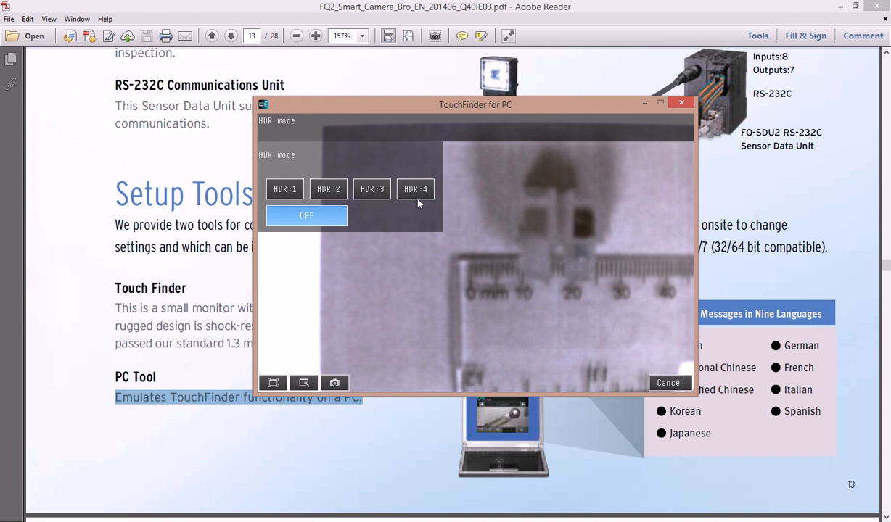
pyautogui.click(410, 190)
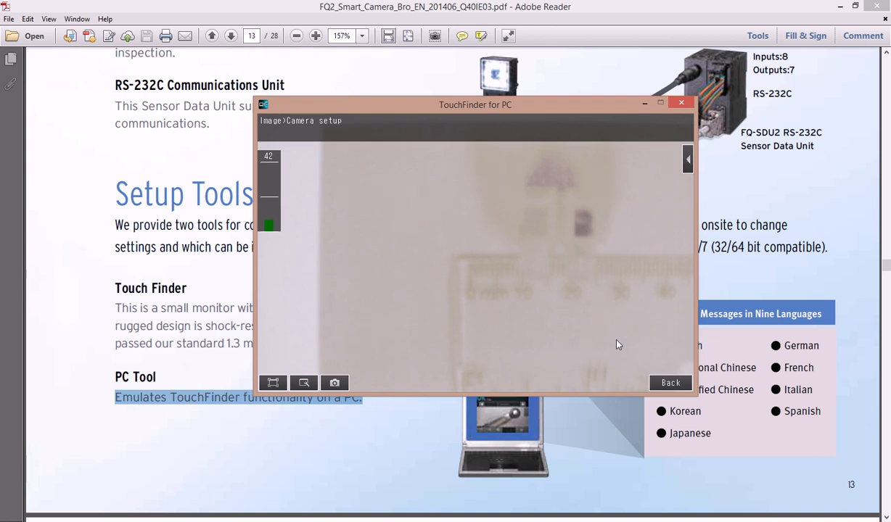
pyautogui.click(661, 382)
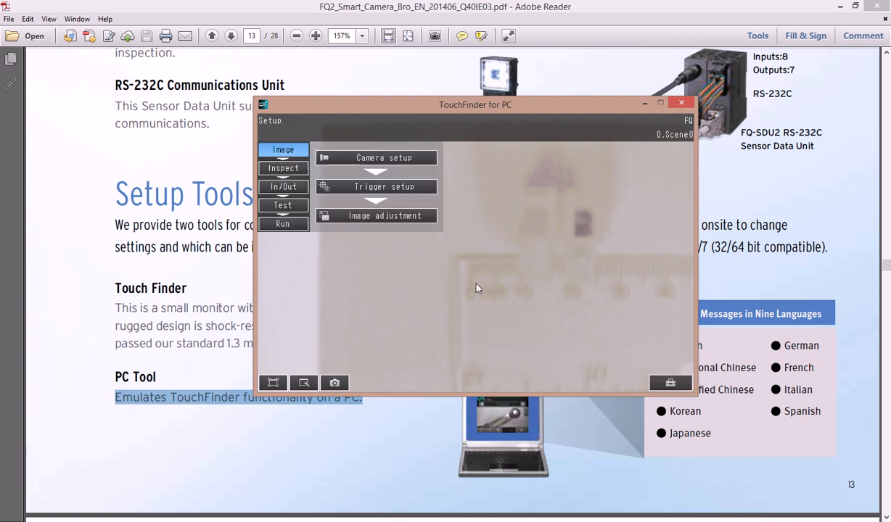
# Add a Color Data processing item to inspection slot 0
pyautogui.click(283, 169)
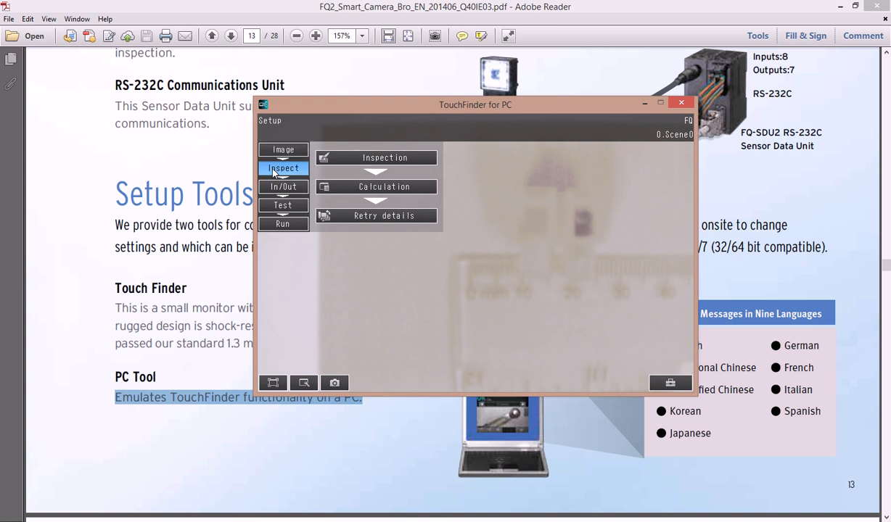
pyautogui.click(363, 158)
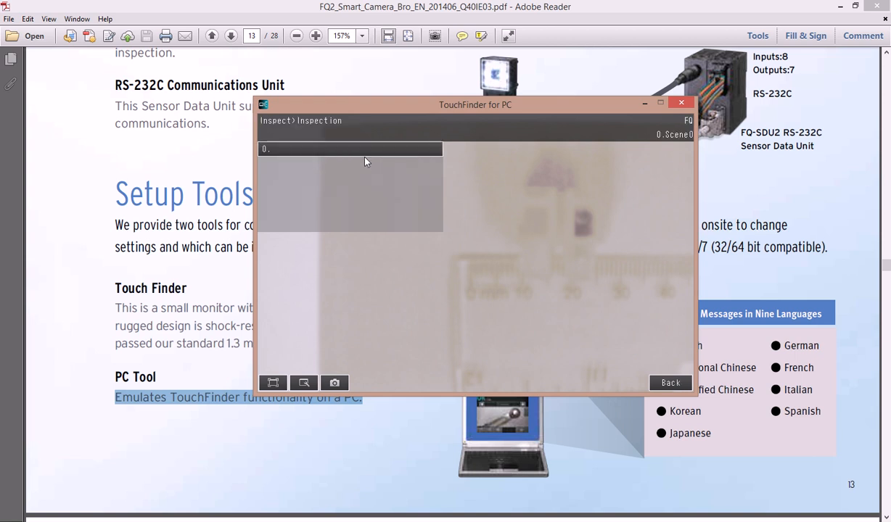
pyautogui.click(300, 150)
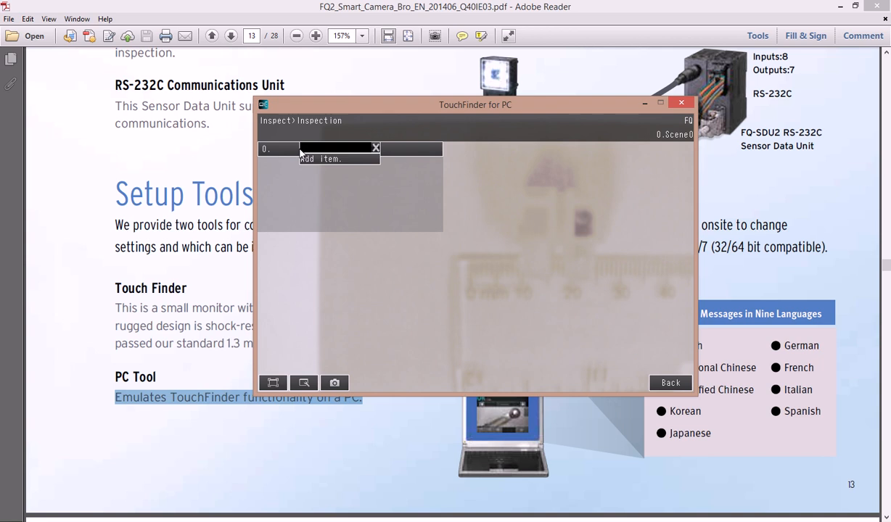
pyautogui.click(304, 158)
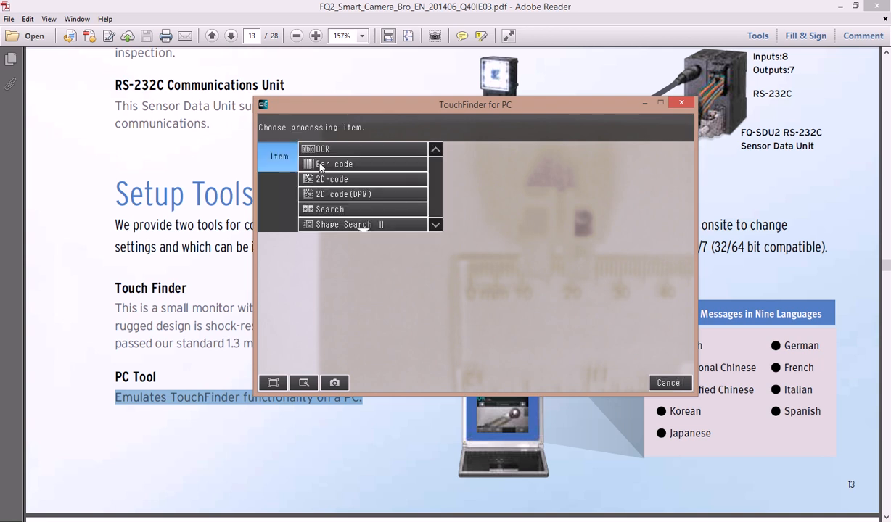
pyautogui.click(438, 226)
pyautogui.click(438, 226)
pyautogui.click(438, 226)
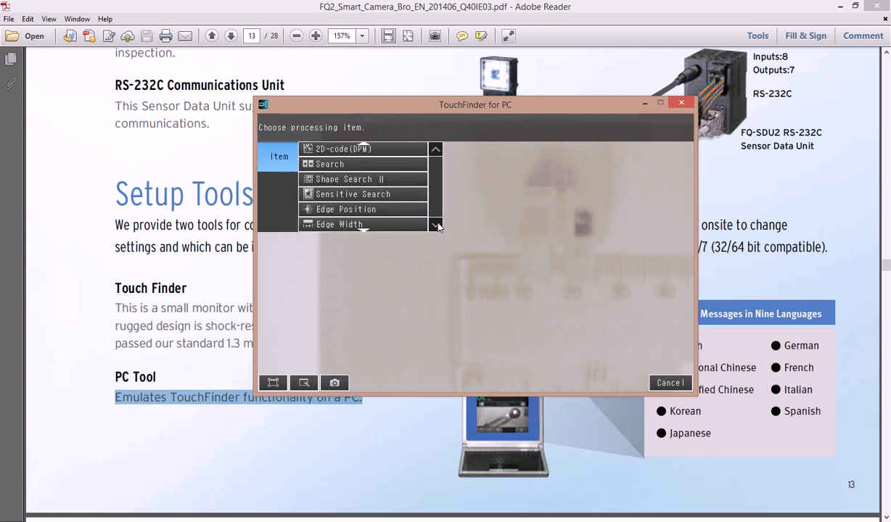
pyautogui.click(437, 226)
pyautogui.click(437, 225)
pyautogui.click(437, 226)
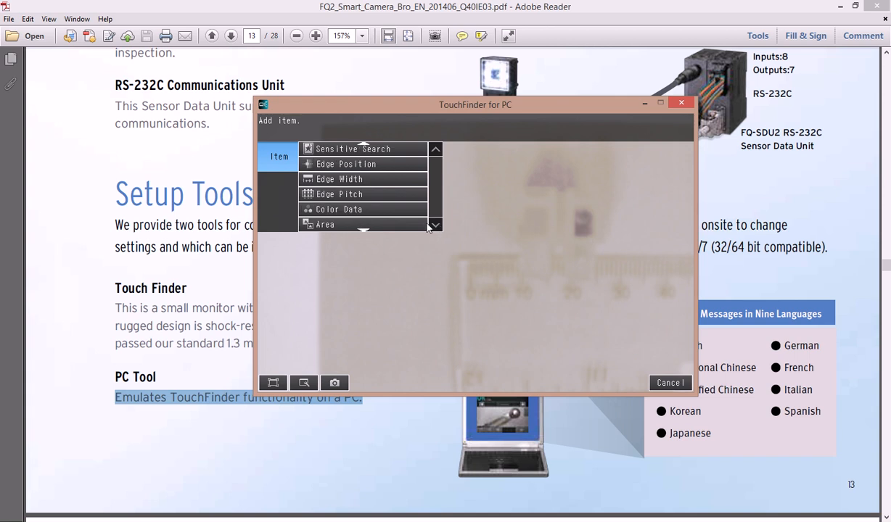
pyautogui.click(331, 211)
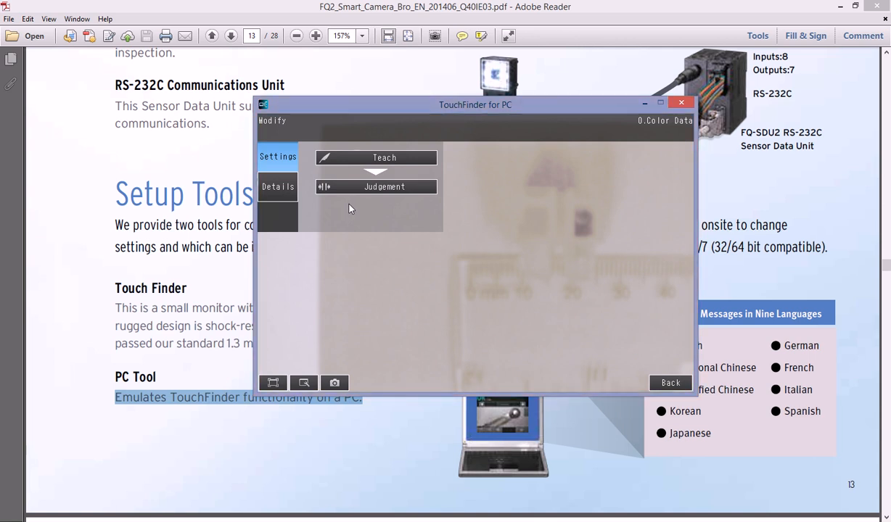
# Fit the Color Data inspection region to the dark square above the ruler's 20 mm mark, about (549, 164)-(576, 210), and teach its color
pyautogui.click(365, 164)
pyautogui.moveTo(366, 187); pyautogui.dragTo(578, 214)
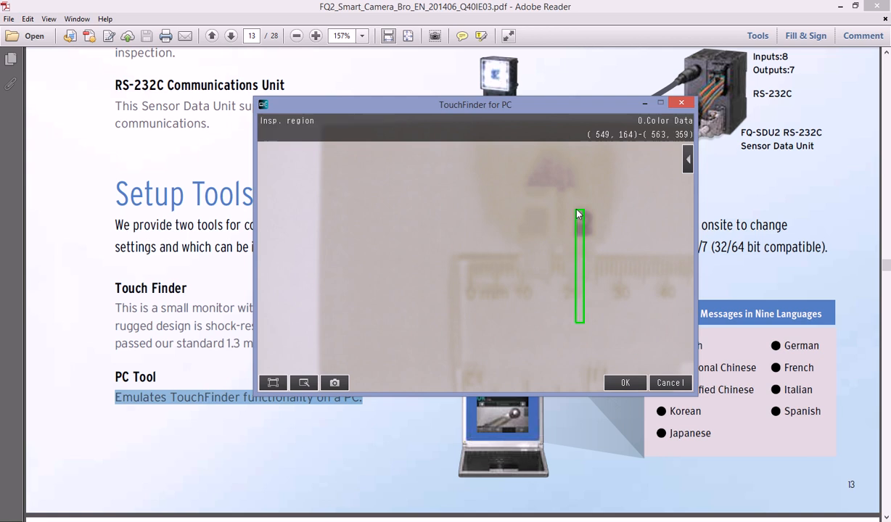
pyautogui.moveTo(582, 323); pyautogui.dragTo(592, 237)
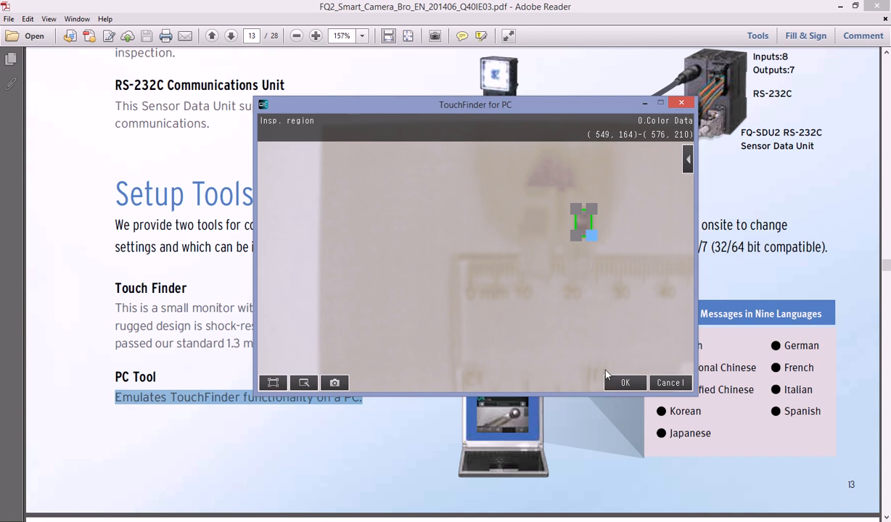
pyautogui.click(623, 384)
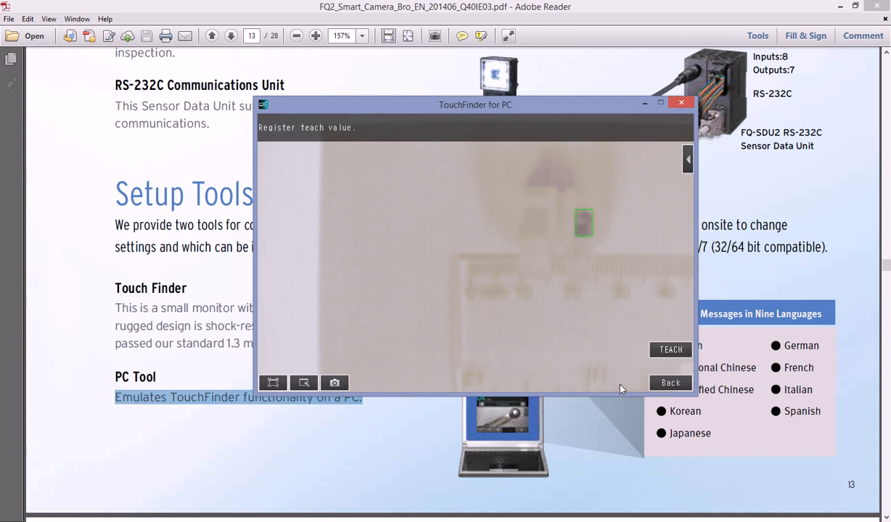
pyautogui.click(664, 353)
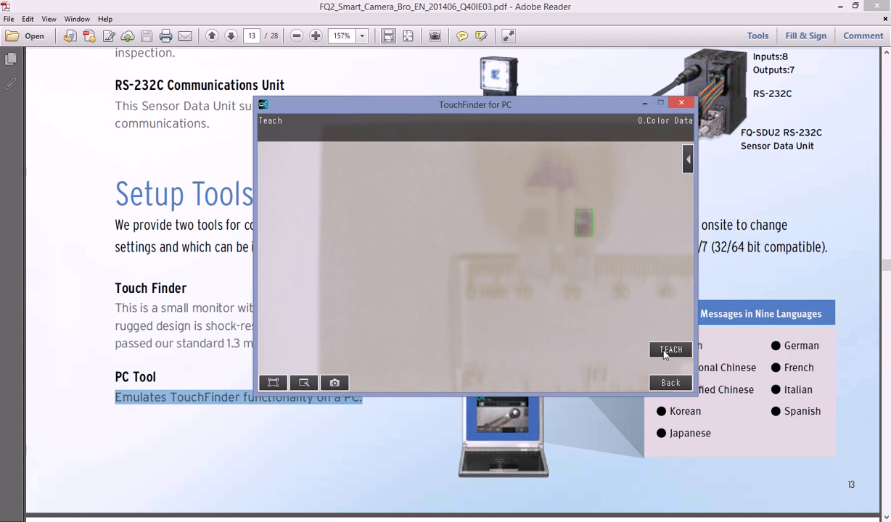
pyautogui.click(667, 385)
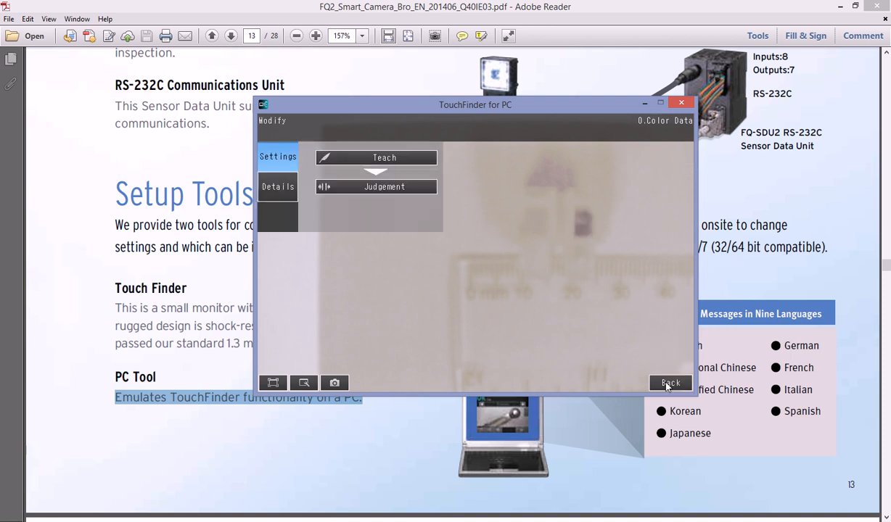
# Set the Color Data judgement's upper color difference limit to 20, confirm it and return to the Inspect setup overview
pyautogui.click(354, 190)
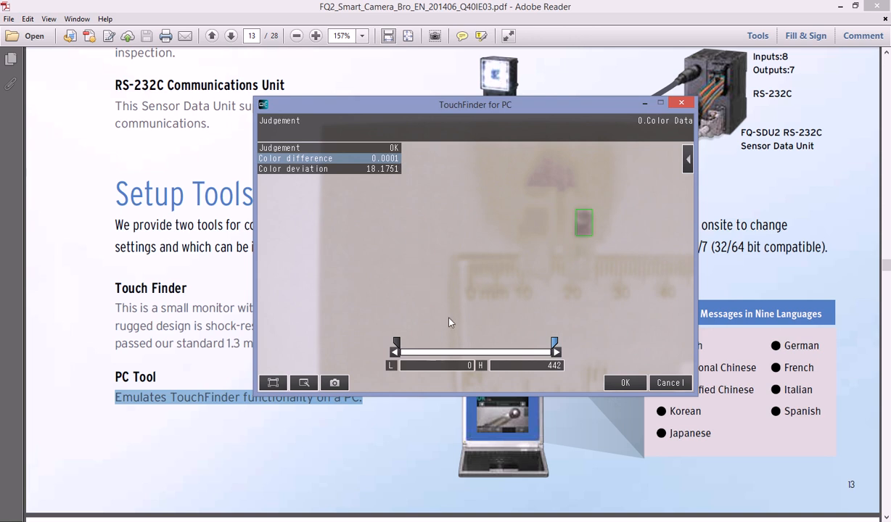
pyautogui.moveTo(549, 346); pyautogui.dragTo(408, 344)
pyautogui.click(506, 364)
pyautogui.click(459, 259)
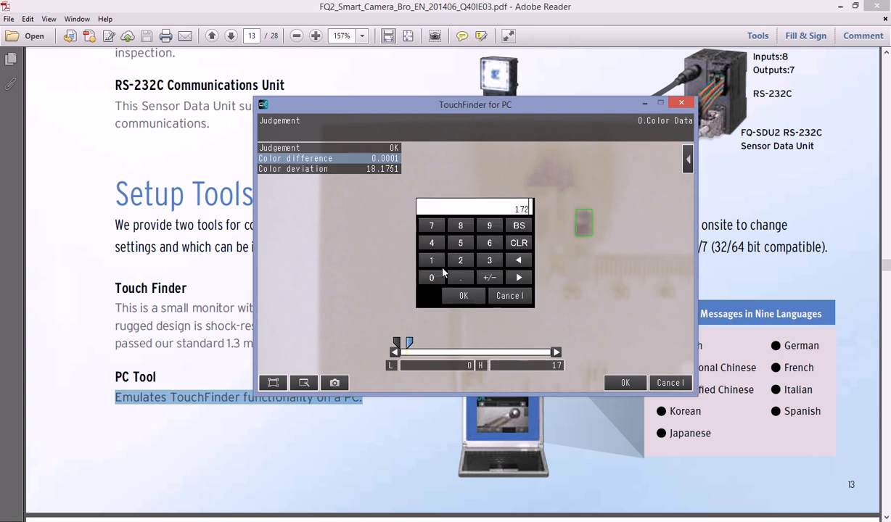
pyautogui.click(519, 242)
pyautogui.click(460, 260)
pyautogui.click(431, 277)
pyautogui.click(463, 296)
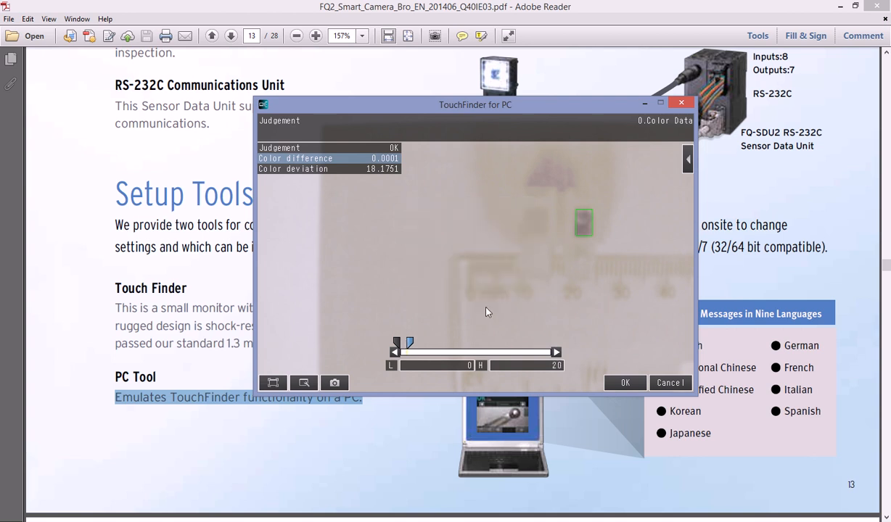
pyautogui.click(619, 385)
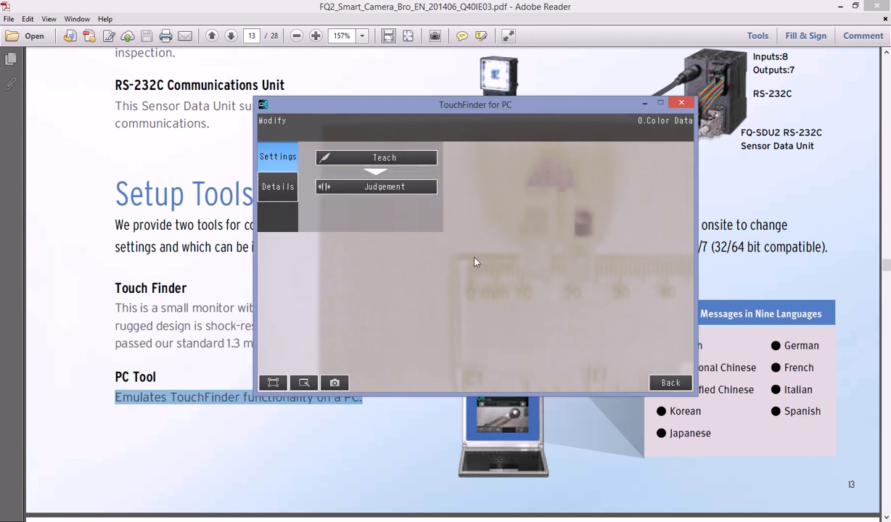
pyautogui.click(672, 383)
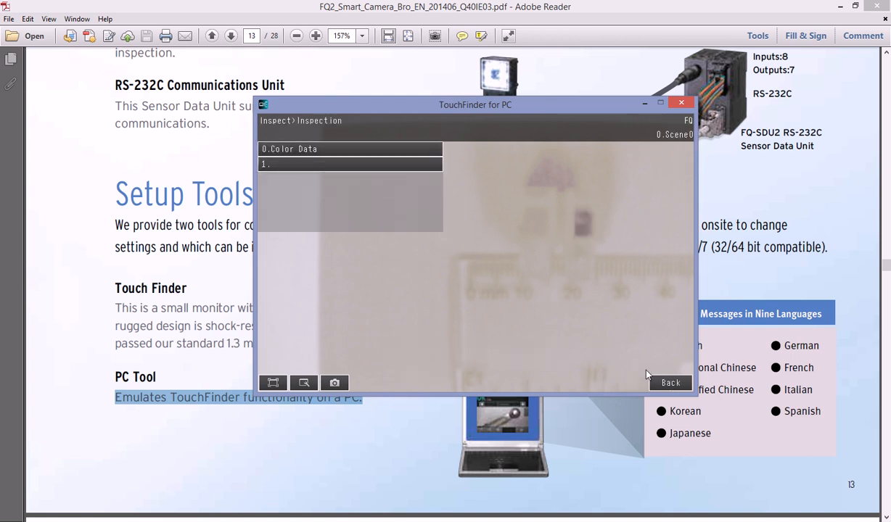
pyautogui.click(673, 384)
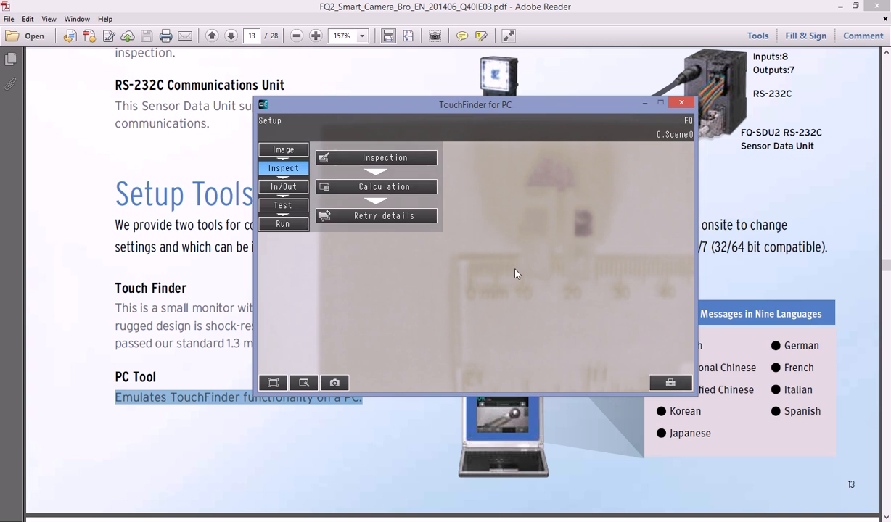
# Start a continuous test in the Graphics+Details view and show the 0.Color Data results with their adjustment options
pyautogui.click(283, 208)
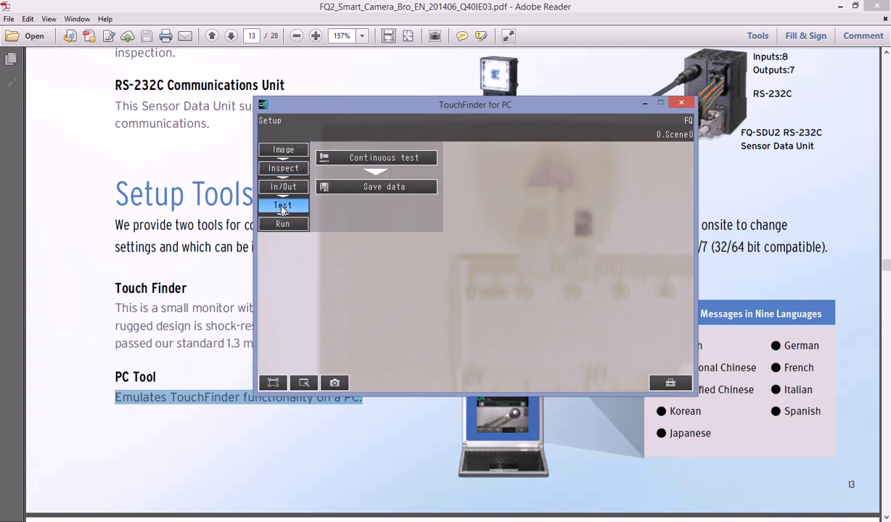
pyautogui.click(373, 160)
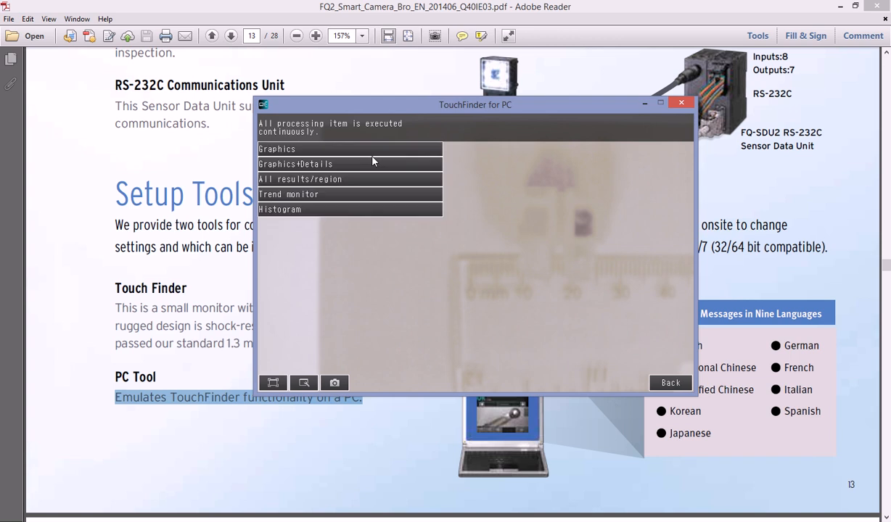
pyautogui.click(284, 168)
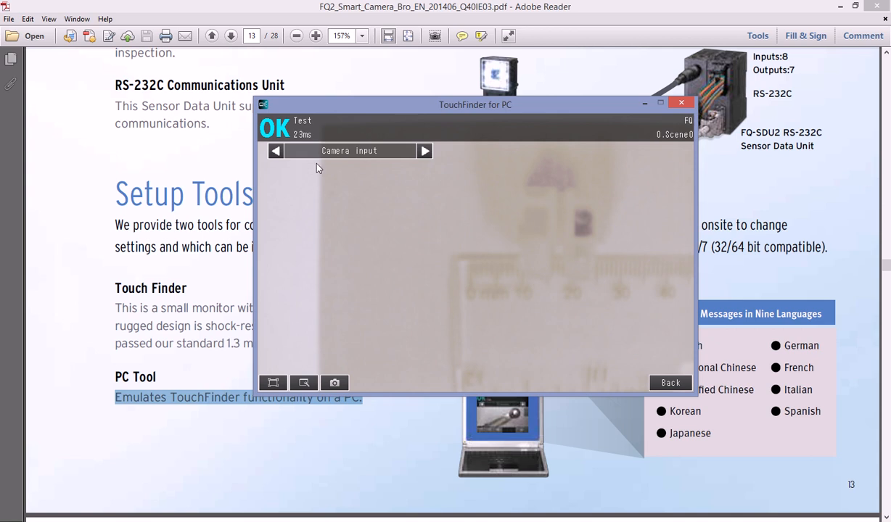
pyautogui.click(425, 151)
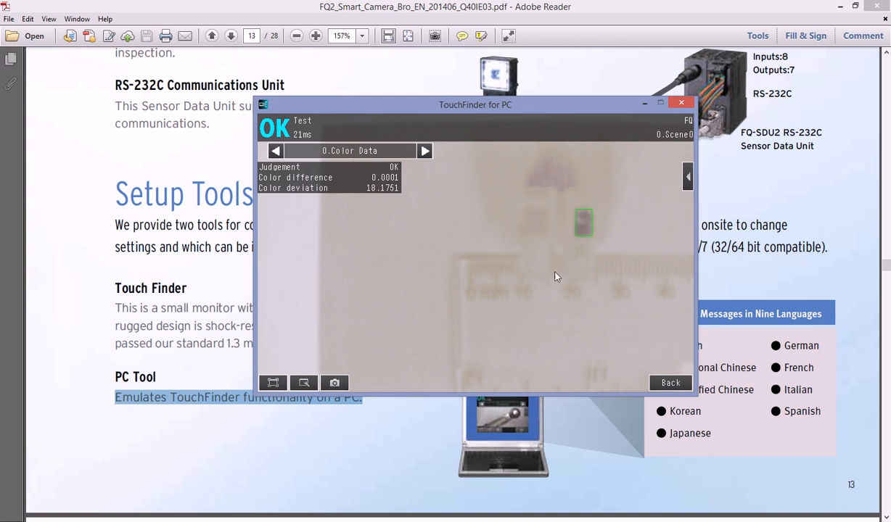
pyautogui.click(688, 179)
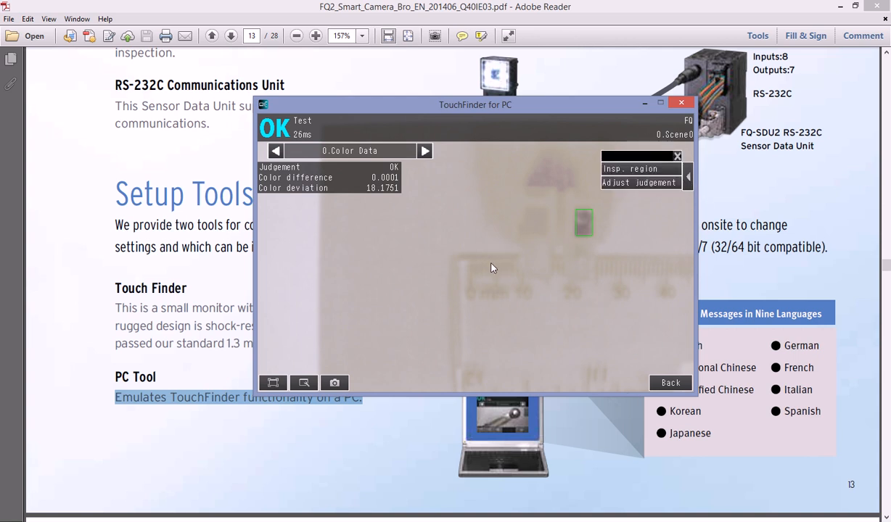
# Trigger a camera input, unfreeze the image in the display settings and return to the Color Data test results
pyautogui.click(334, 383)
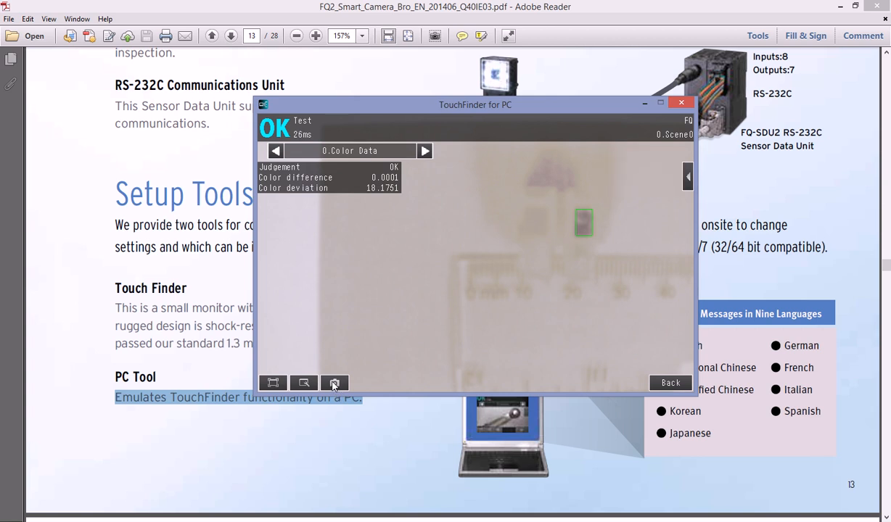
pyautogui.click(304, 385)
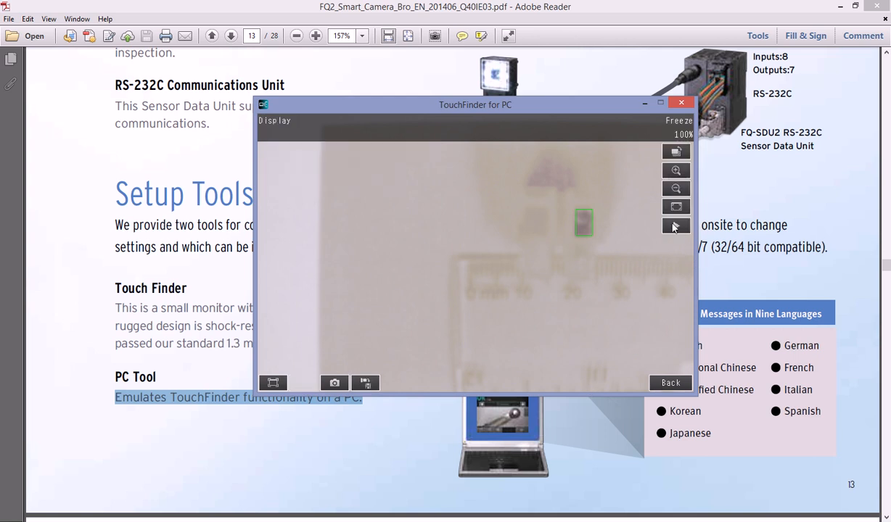
pyautogui.click(675, 226)
pyautogui.click(514, 291)
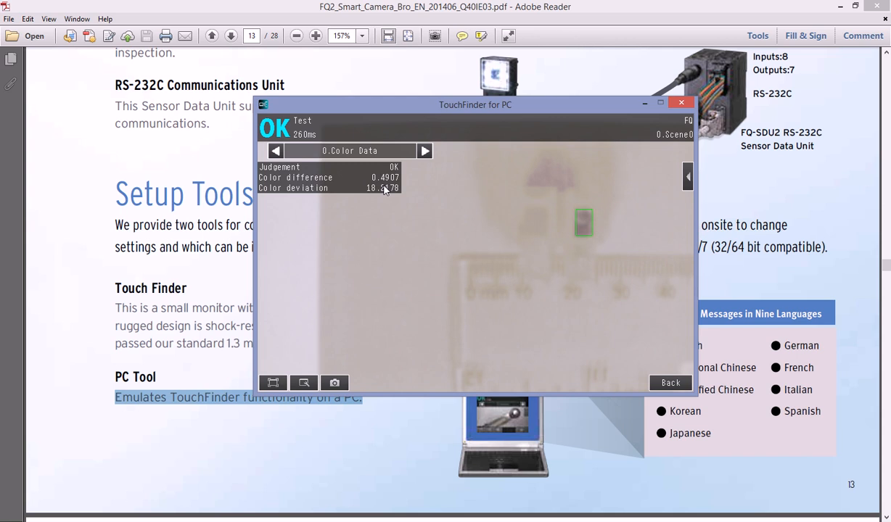
# Check the Color Data judgement on the updating camera image from within the test, accepting the limits of 0 and 20
pyautogui.click(687, 178)
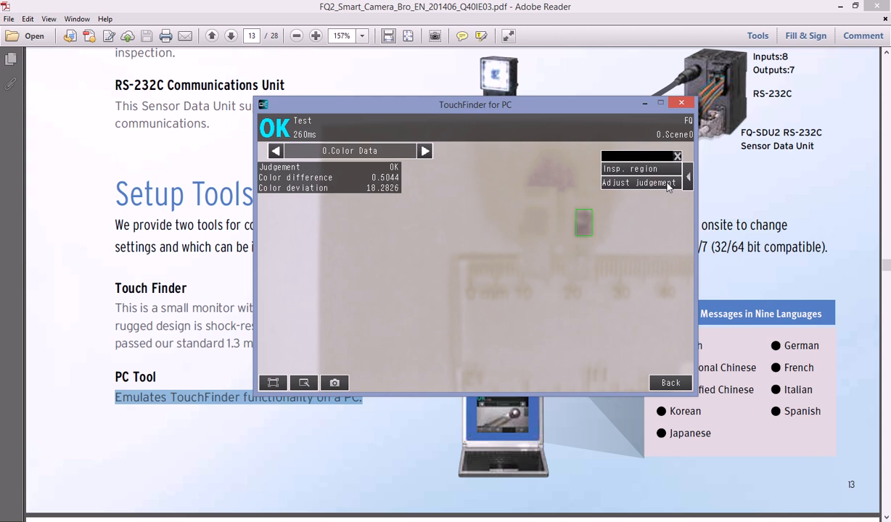
pyautogui.click(668, 183)
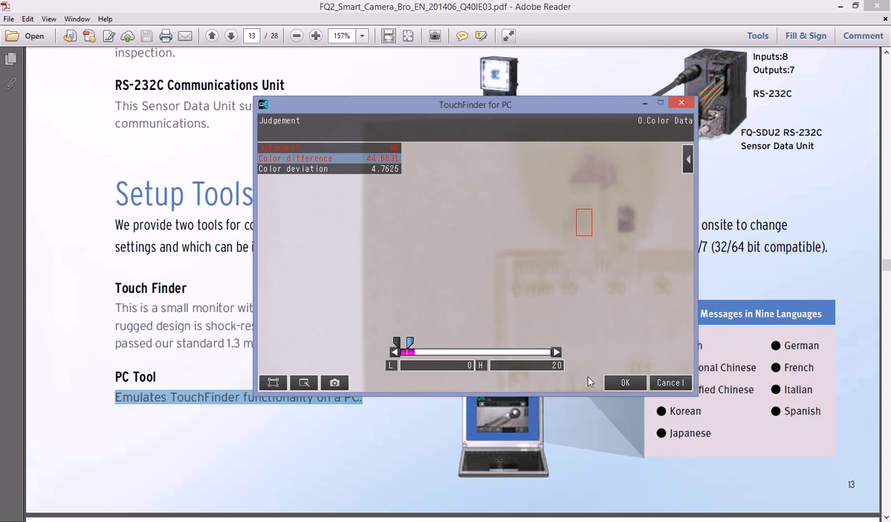
pyautogui.click(623, 383)
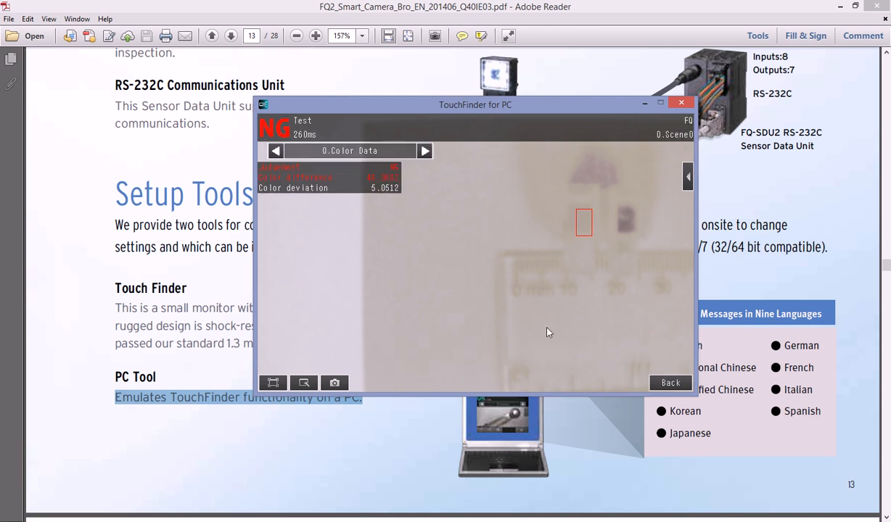
# Leave the continuous test and request the switch from Setup to Run mode
pyautogui.click(671, 384)
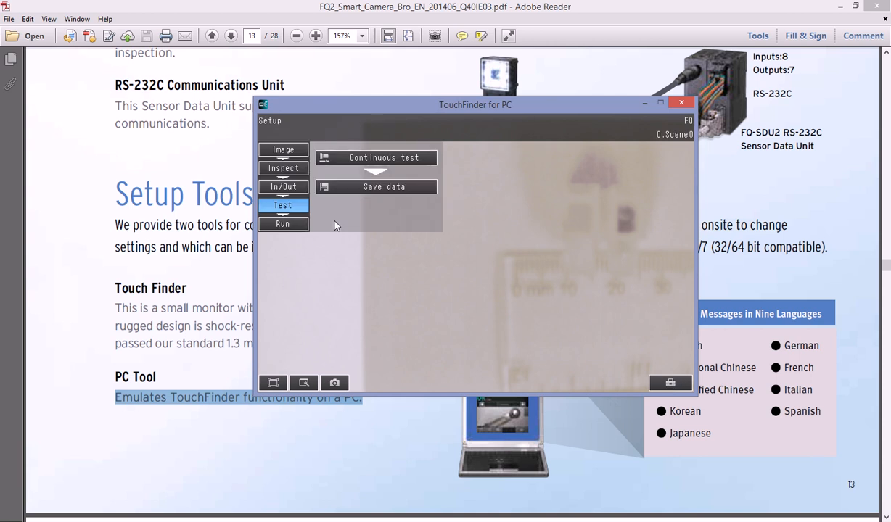
pyautogui.click(282, 225)
pyautogui.click(352, 157)
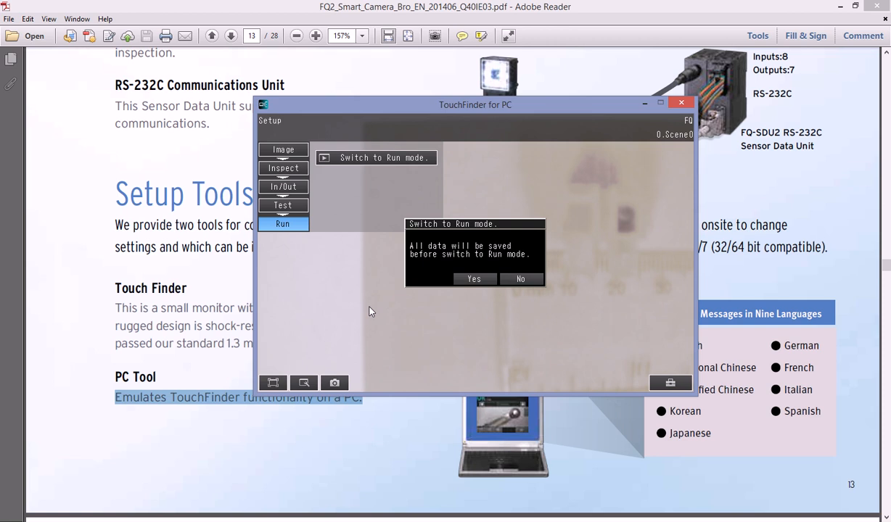
pyautogui.click(44, 518)
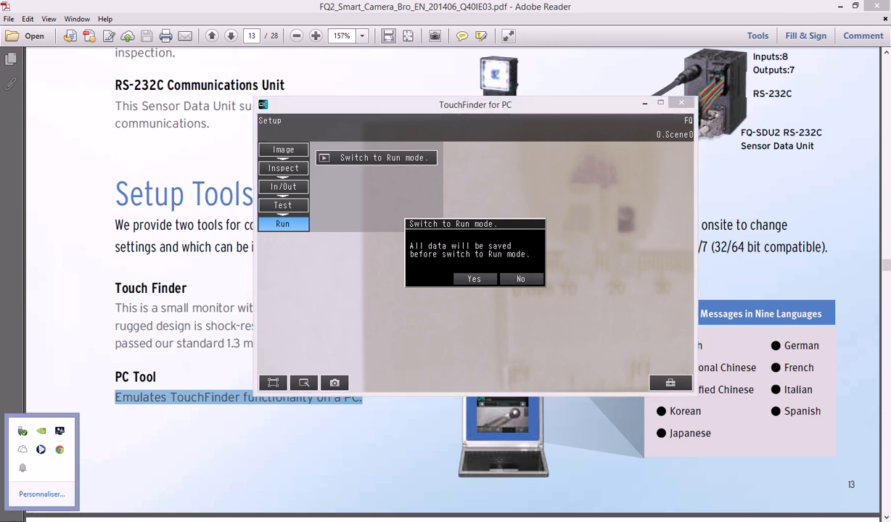
pyautogui.rightClick(41, 450)
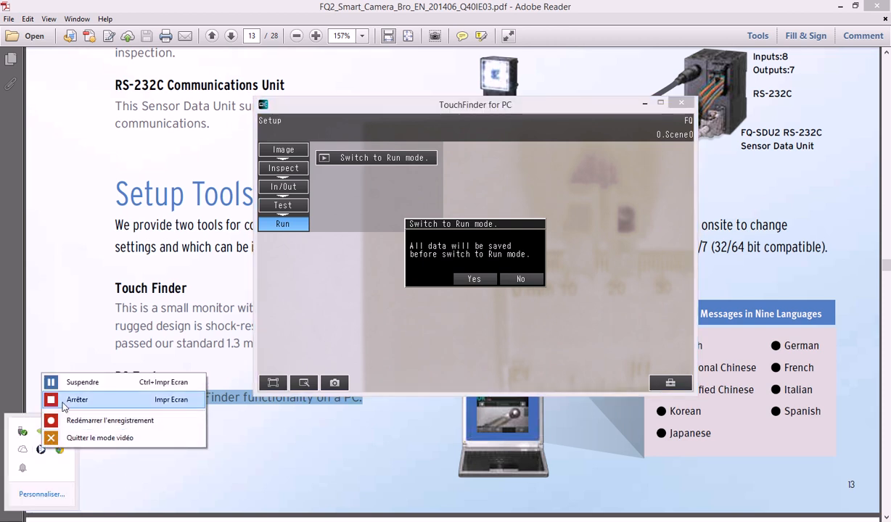